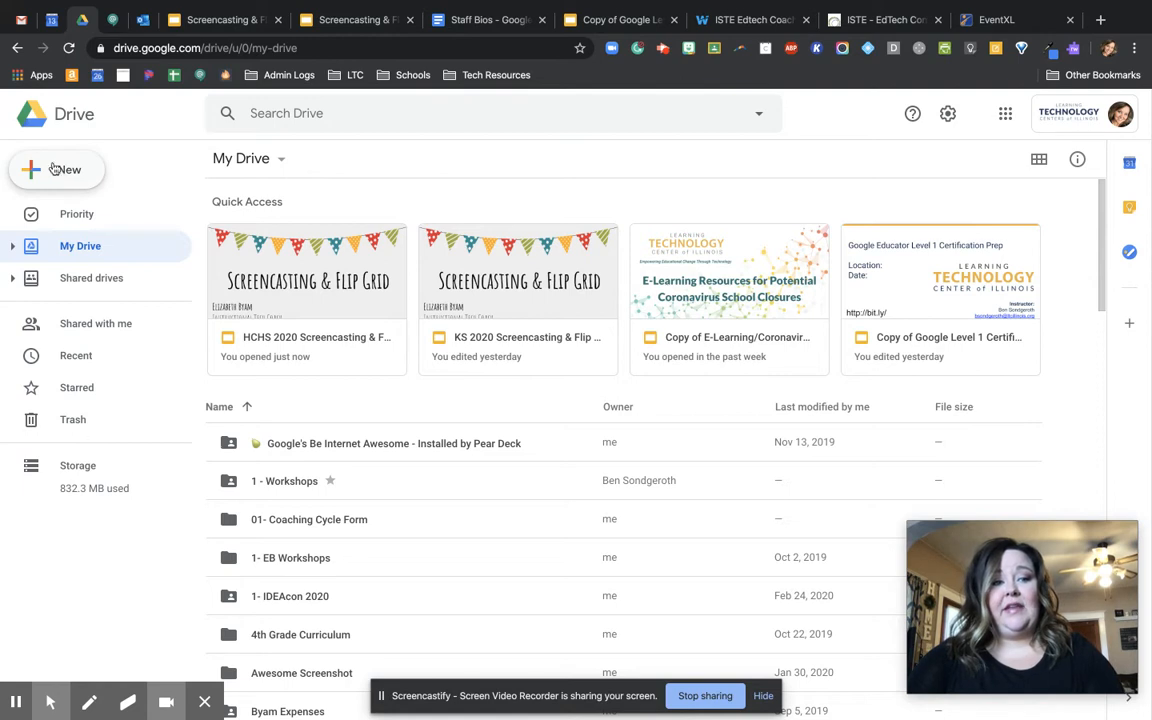
- Create a new blank Google Form from Drive and title it "Test Quiz"
click(52, 168)
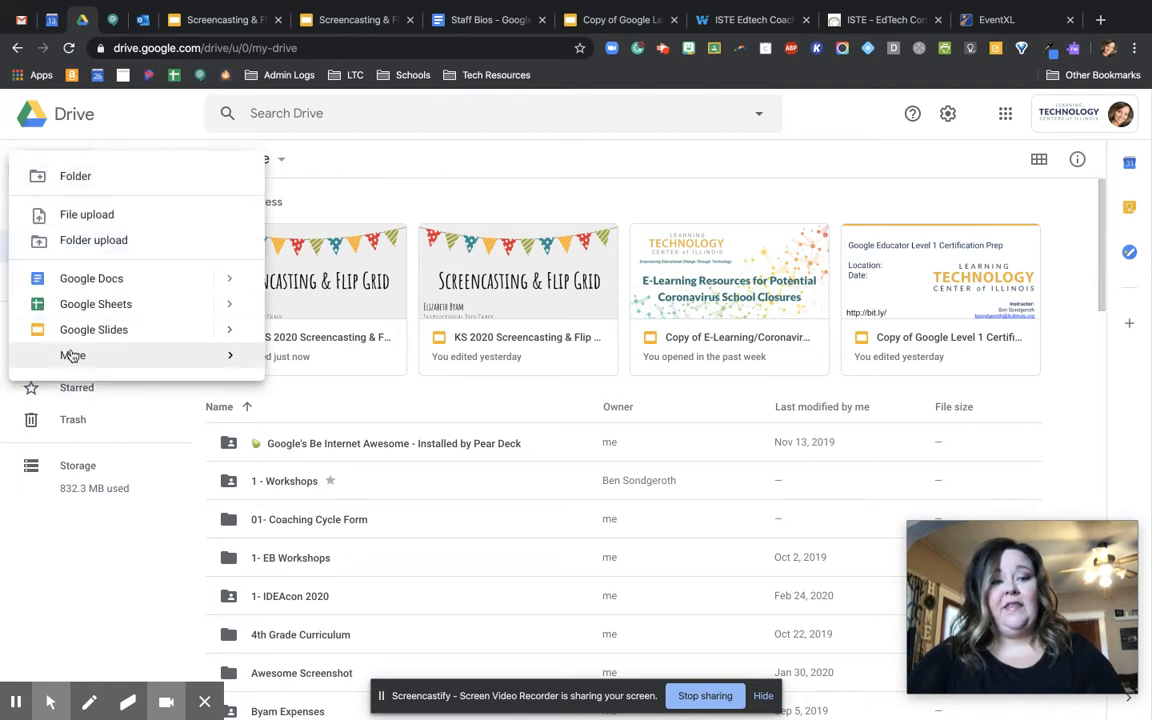
mouse_move(72, 358)
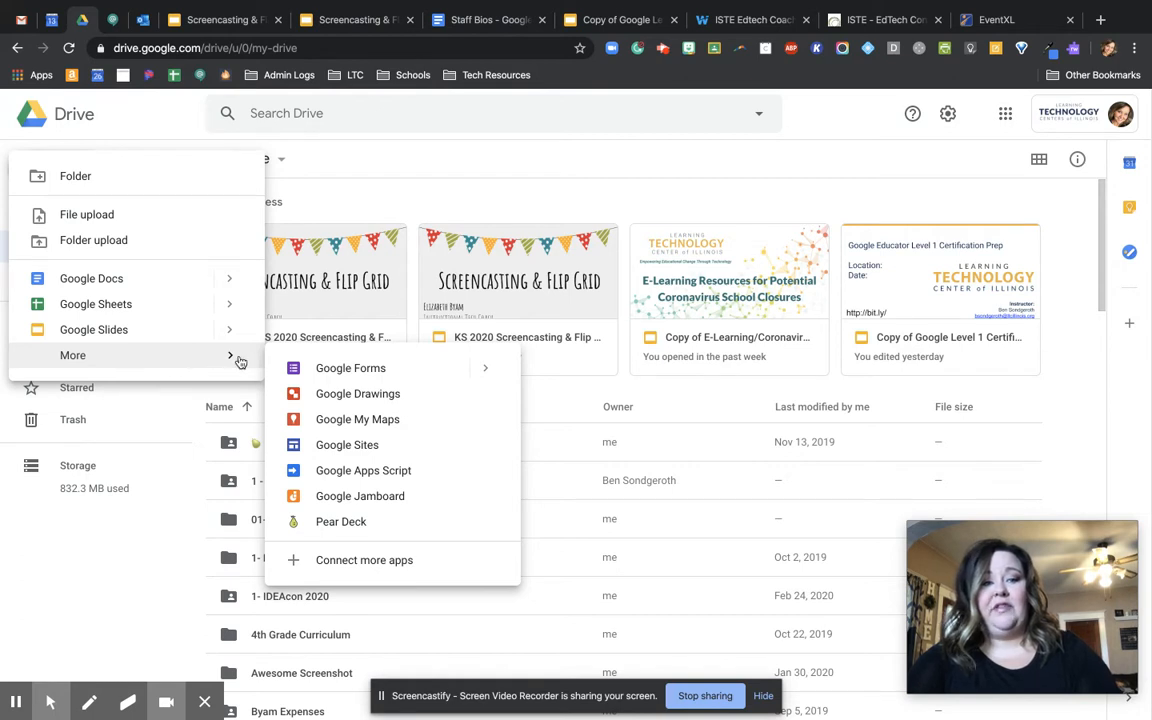
click(332, 370)
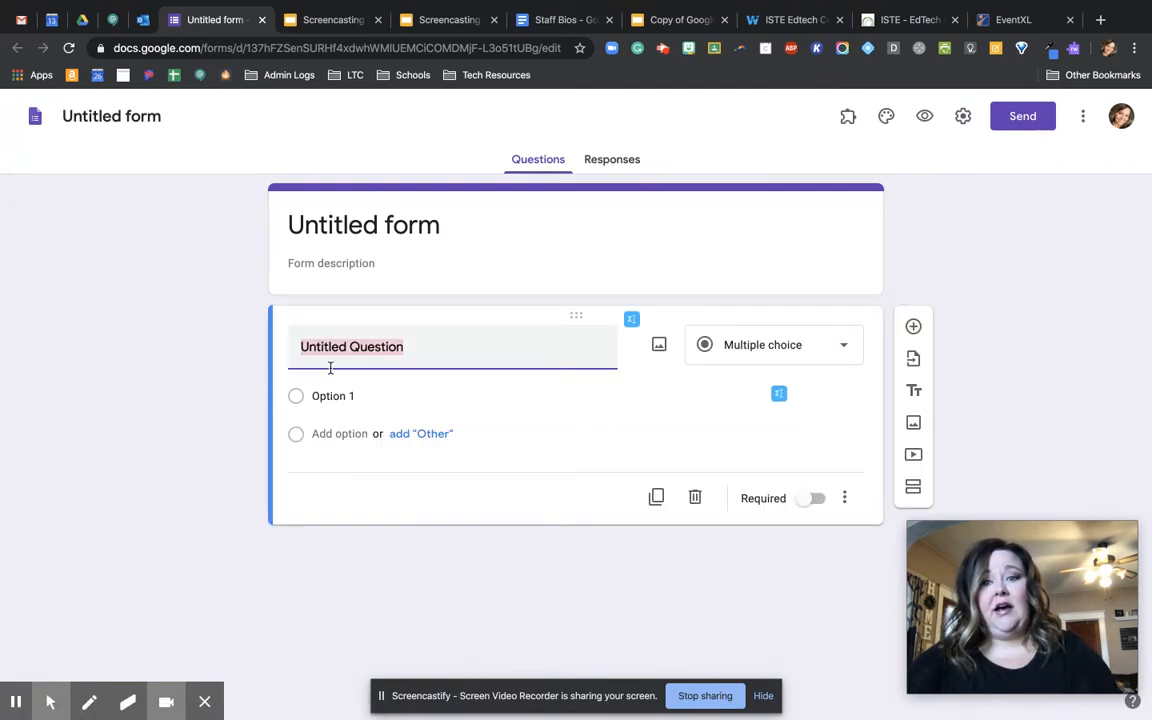
click(384, 222)
text(Test WC)
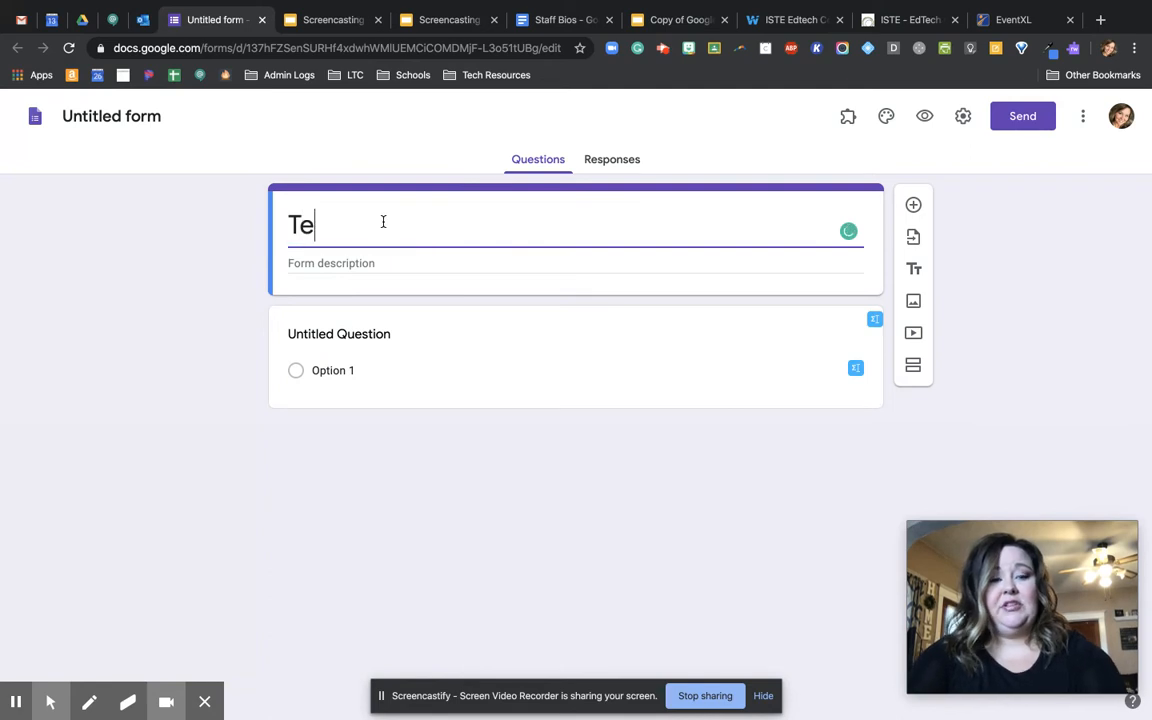
key(BackSpace)
key(BackSpace)
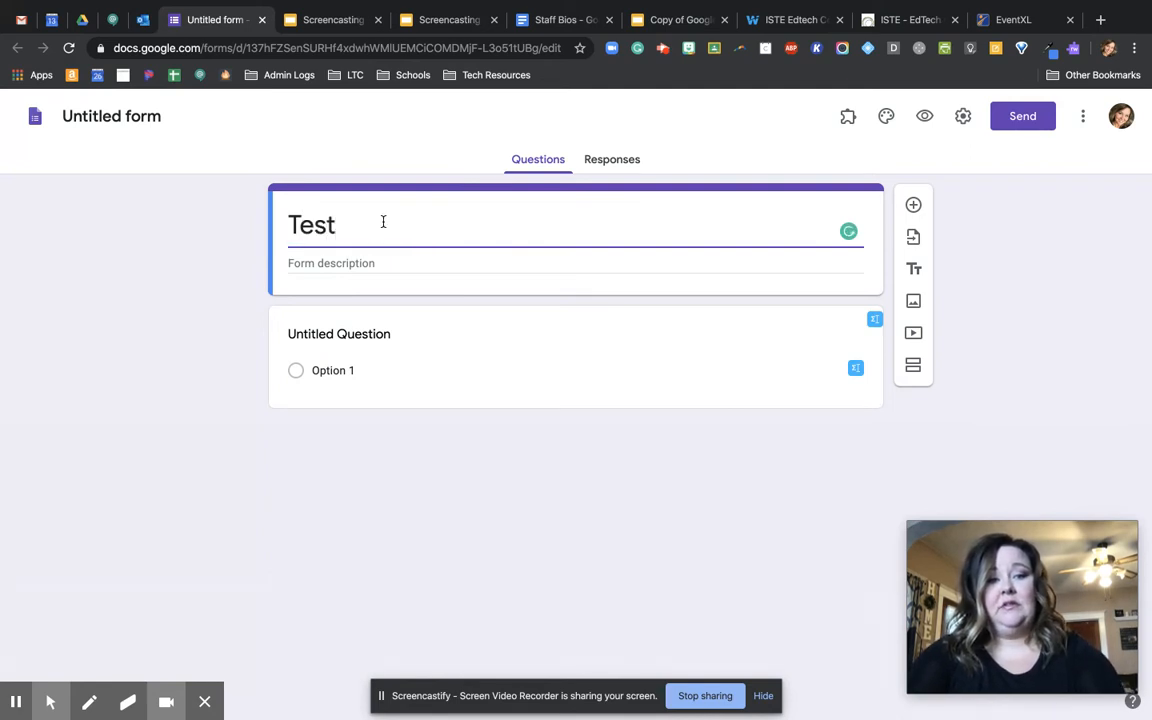
text(Quiz)
- Enter "Directions go here." as the form description and name the form file "Test Quiz" to match its title
click(381, 263)
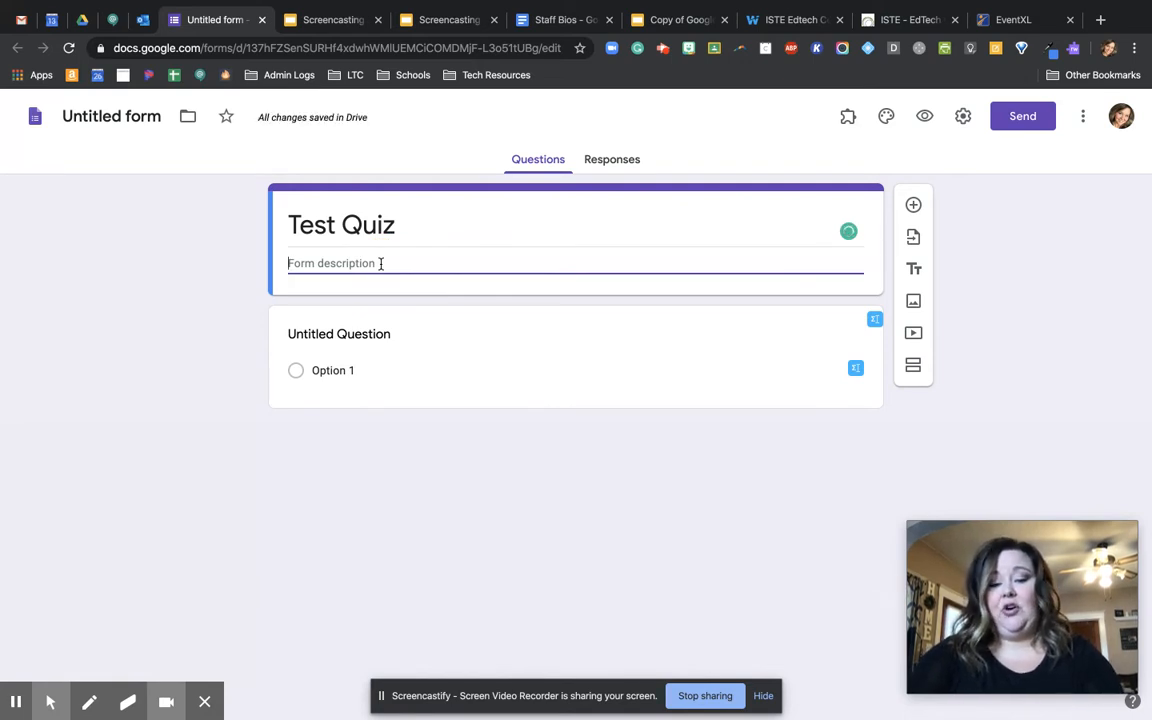
text(Directi)
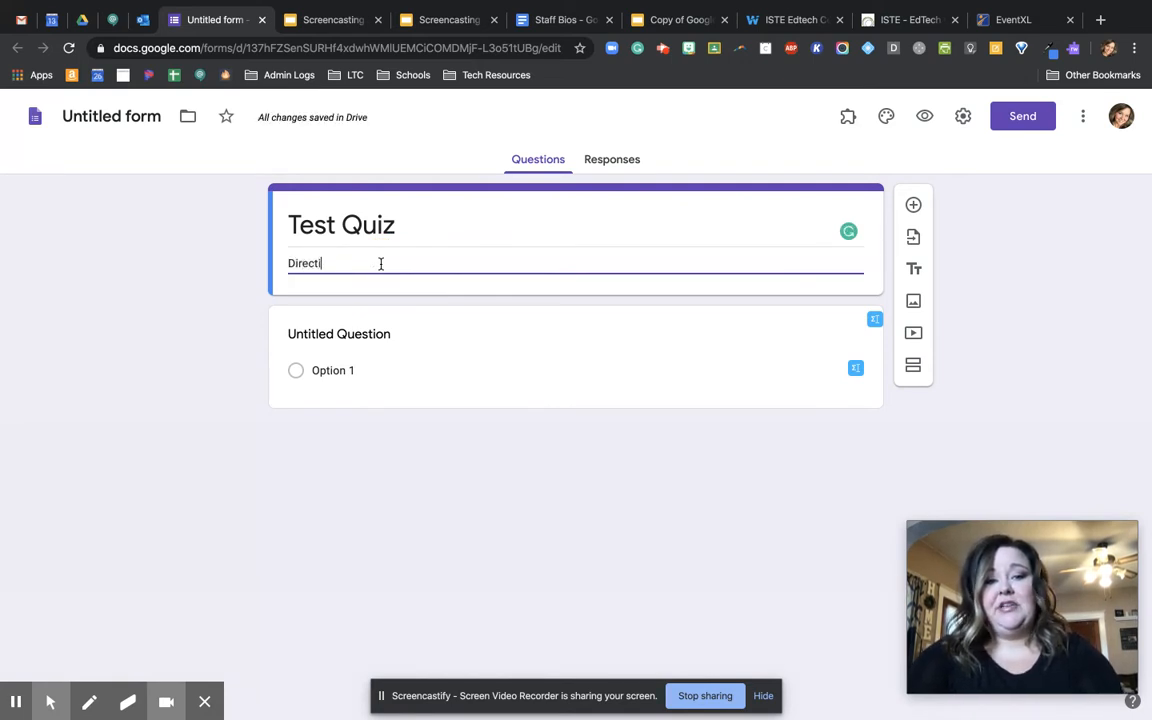
text(ons go here)
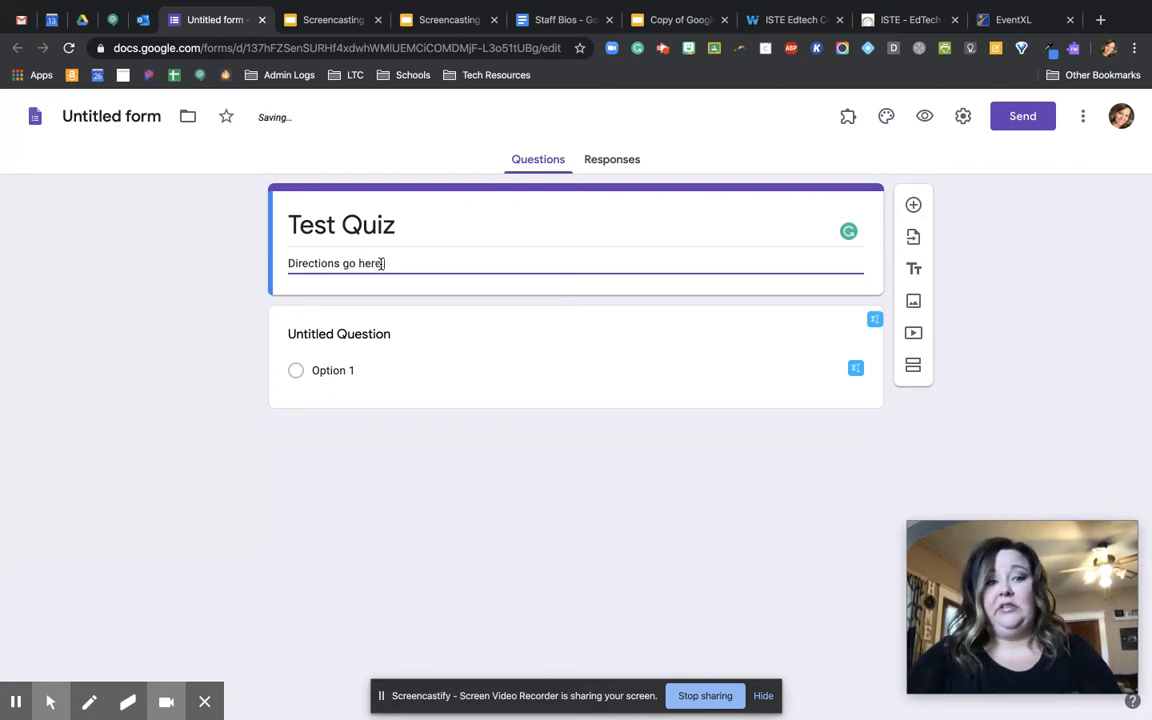
text(.)
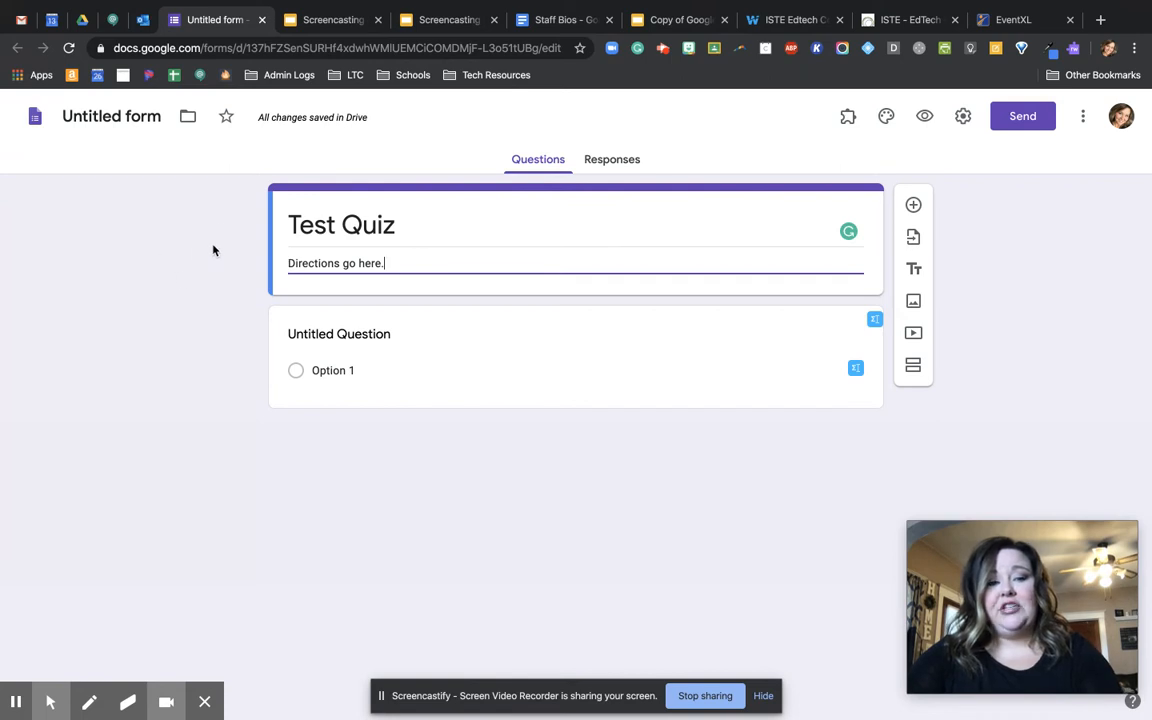
click(100, 115)
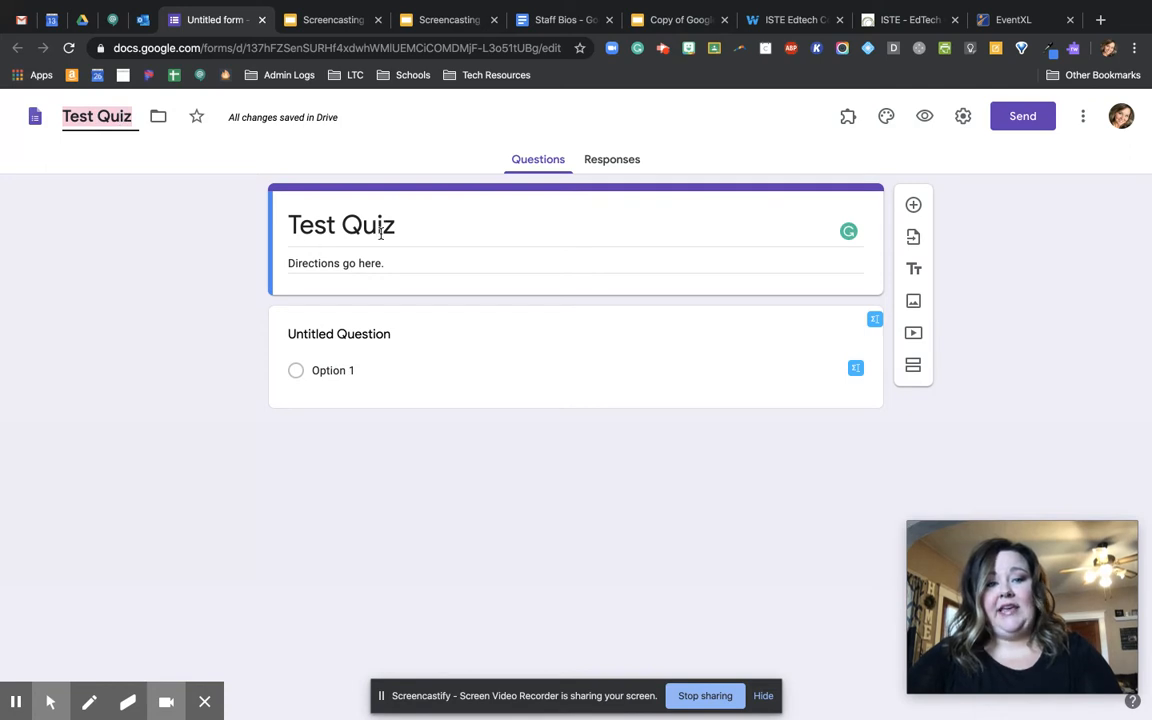
- Set the first question's text to "Question goes here" and review the question types, keeping Multiple choice
click(341, 336)
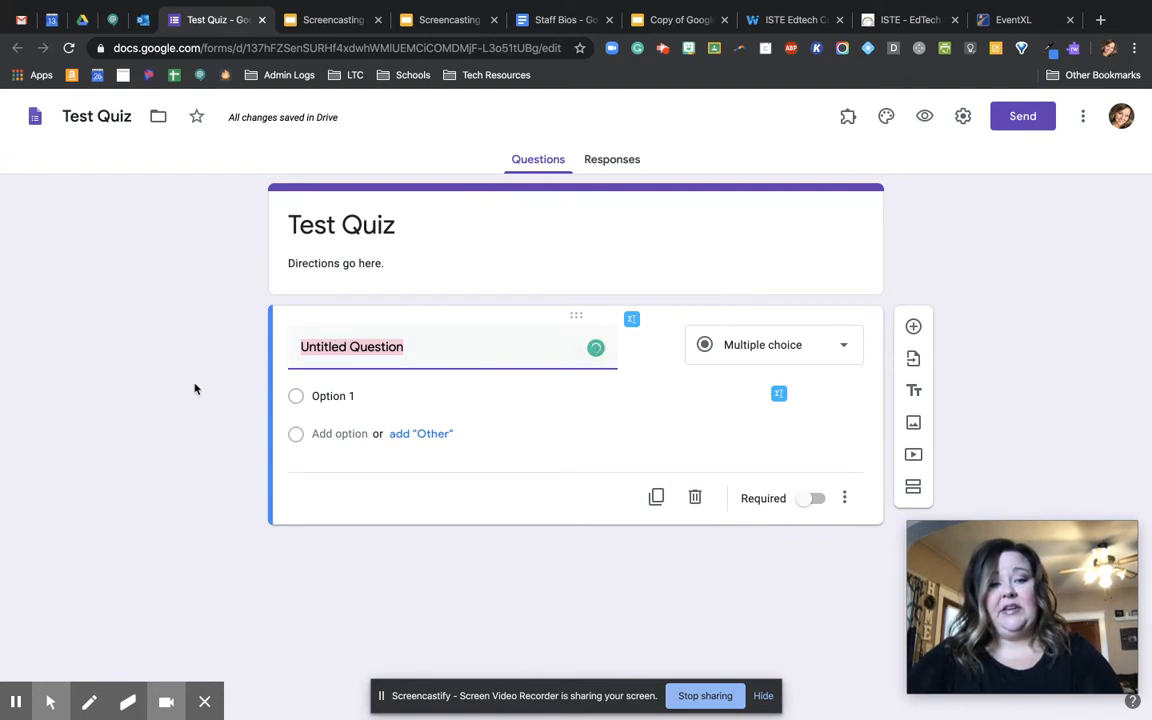
text(Question)
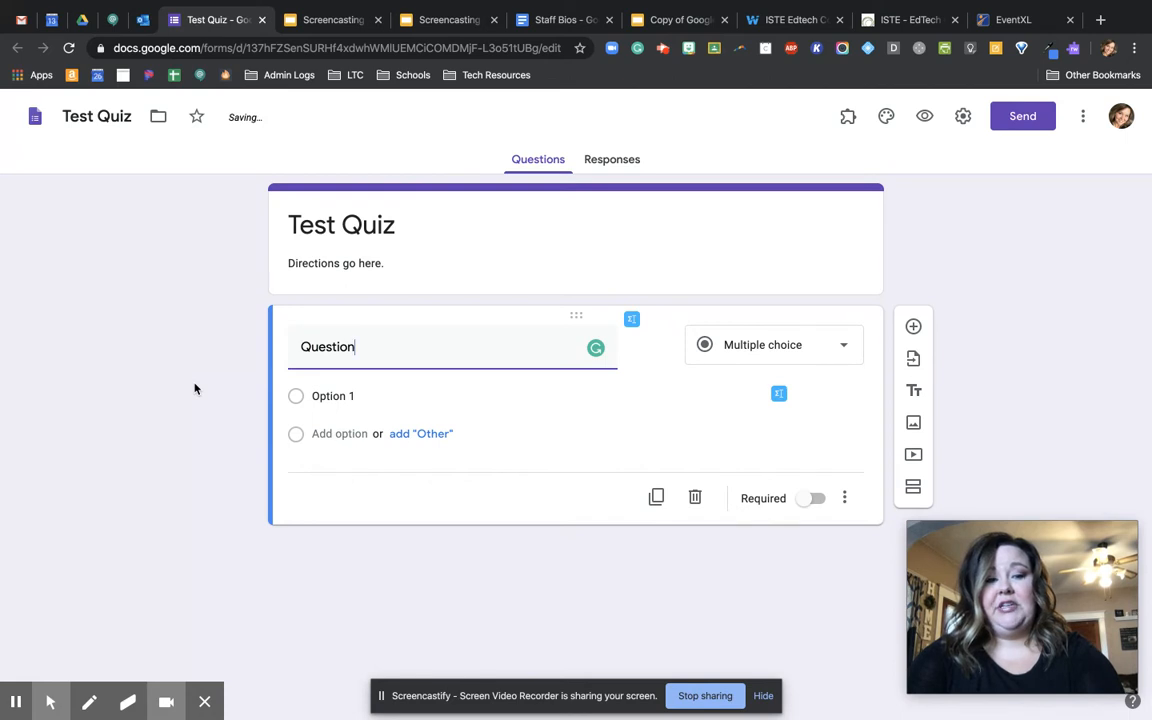
text( goes here)
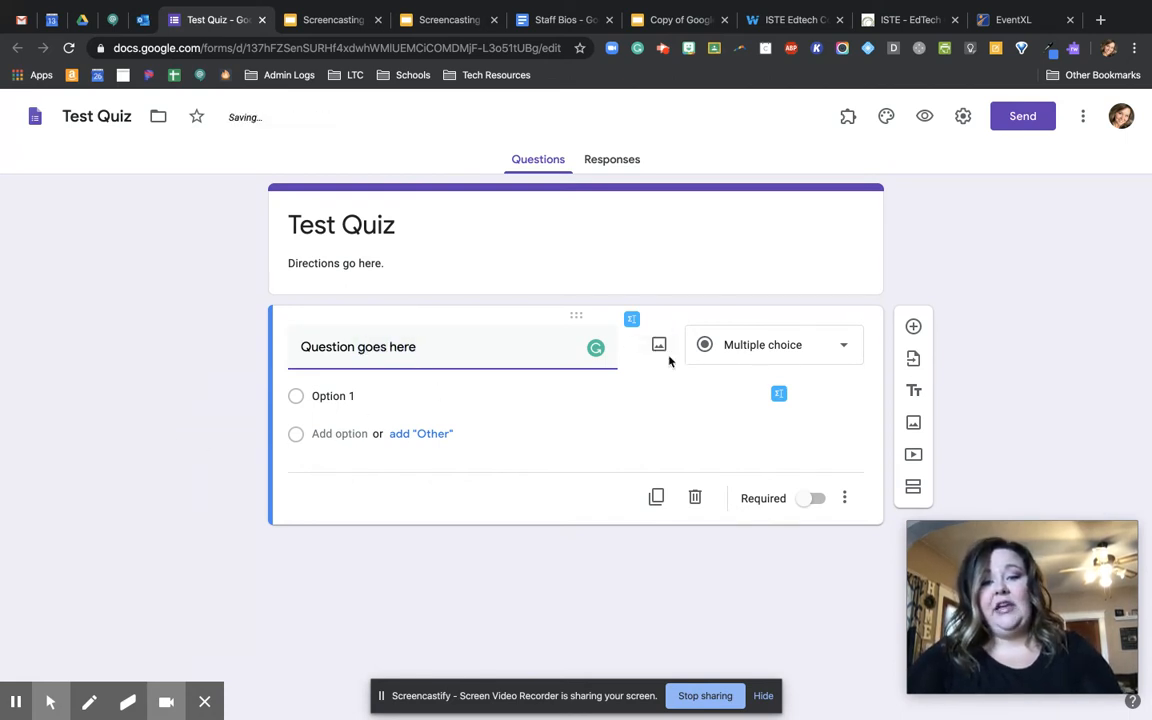
click(791, 345)
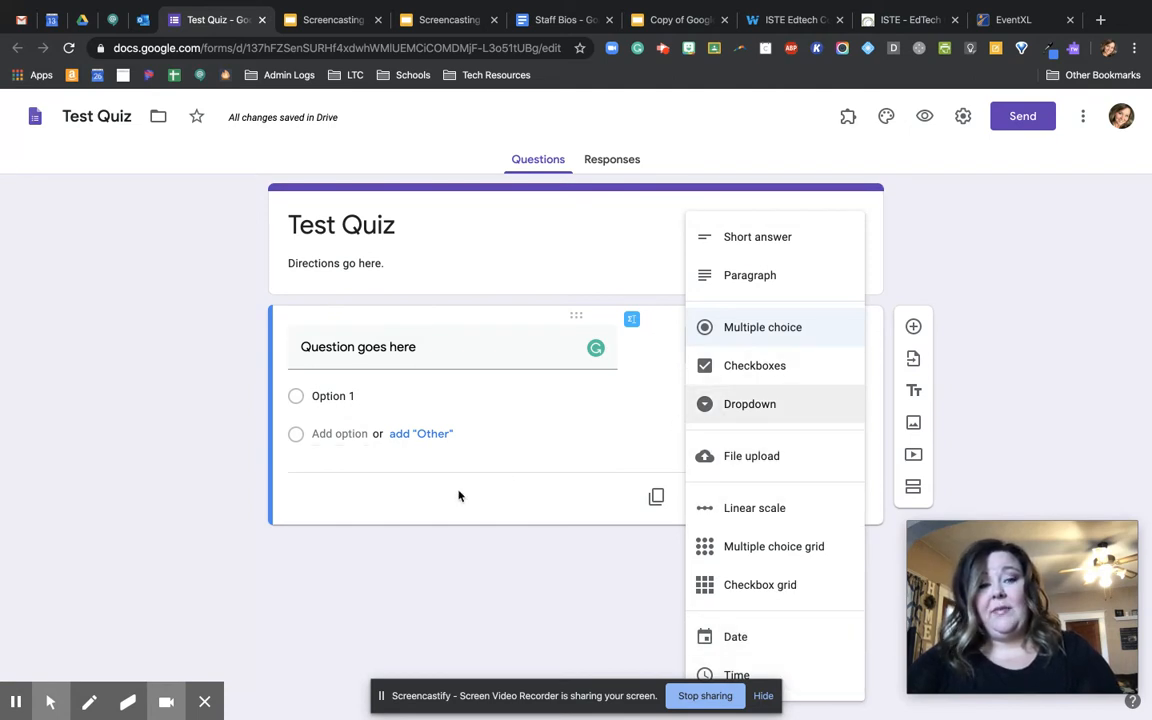
click(224, 527)
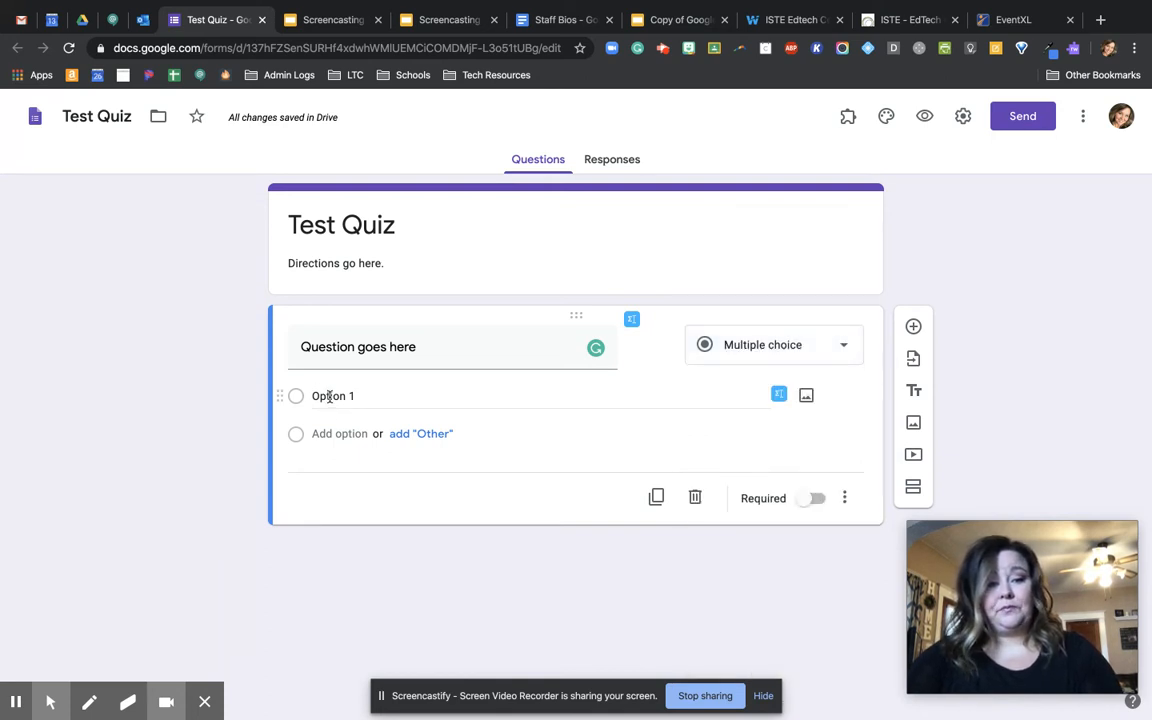
- Enter "answer" and "answer 2" as the two choices of the multiple-choice question
click(363, 394)
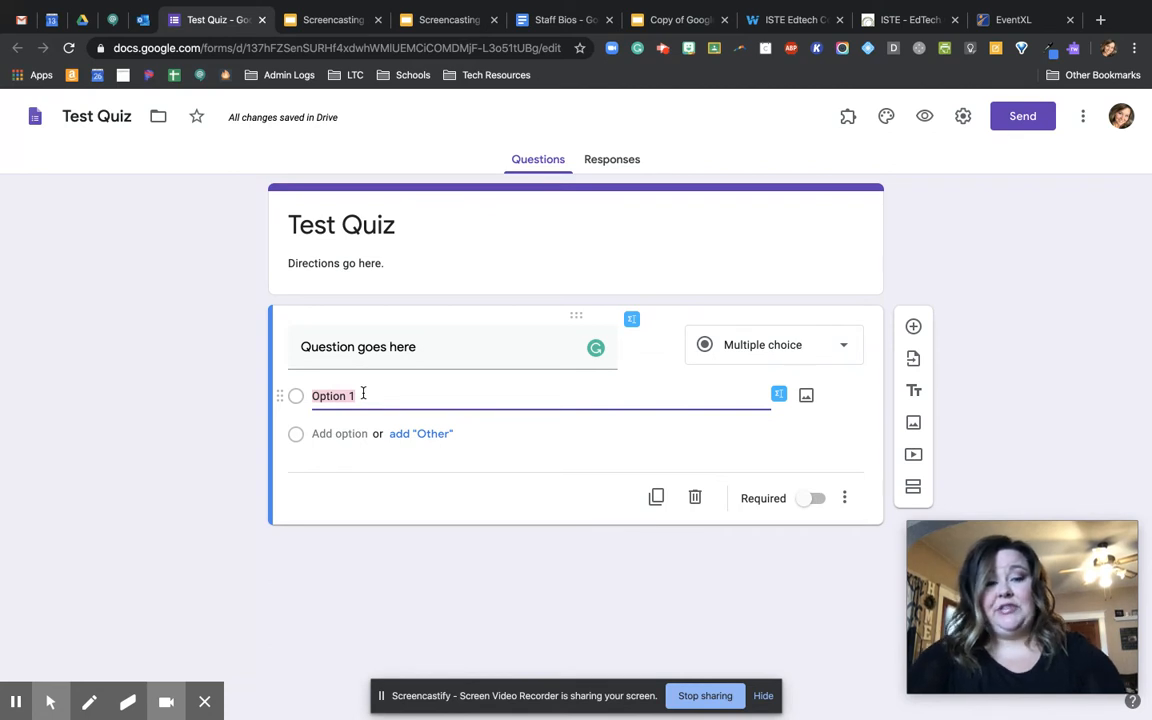
text(answer)
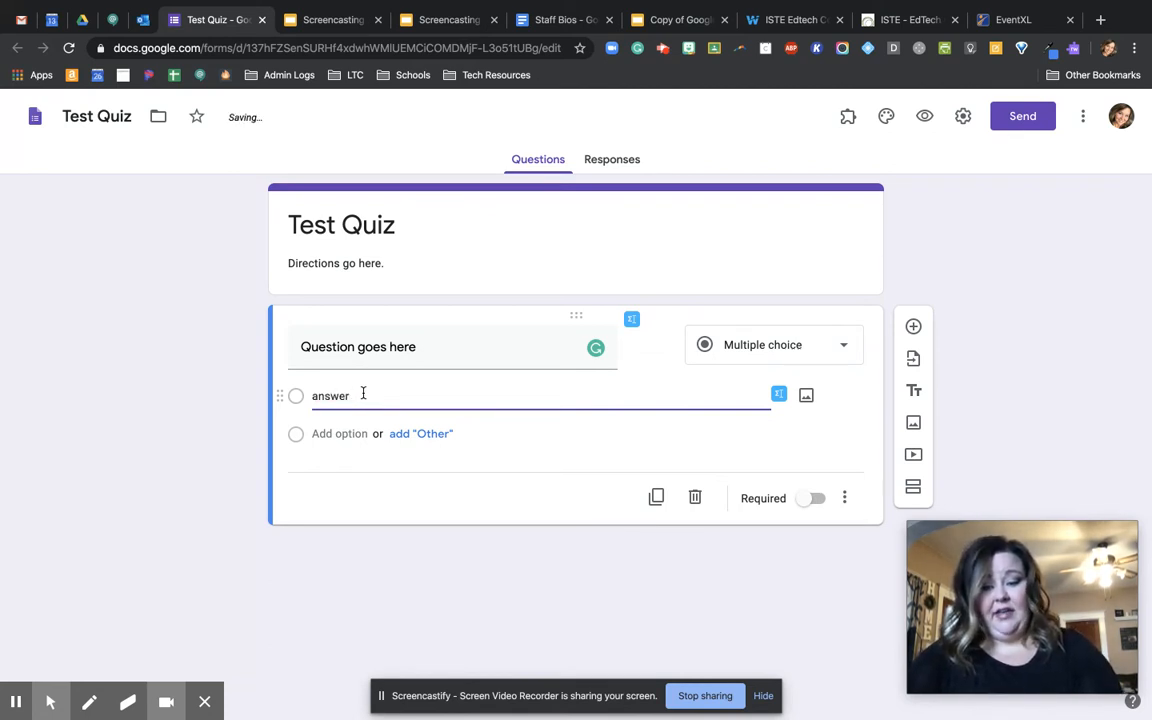
key(Return)
text(answer)
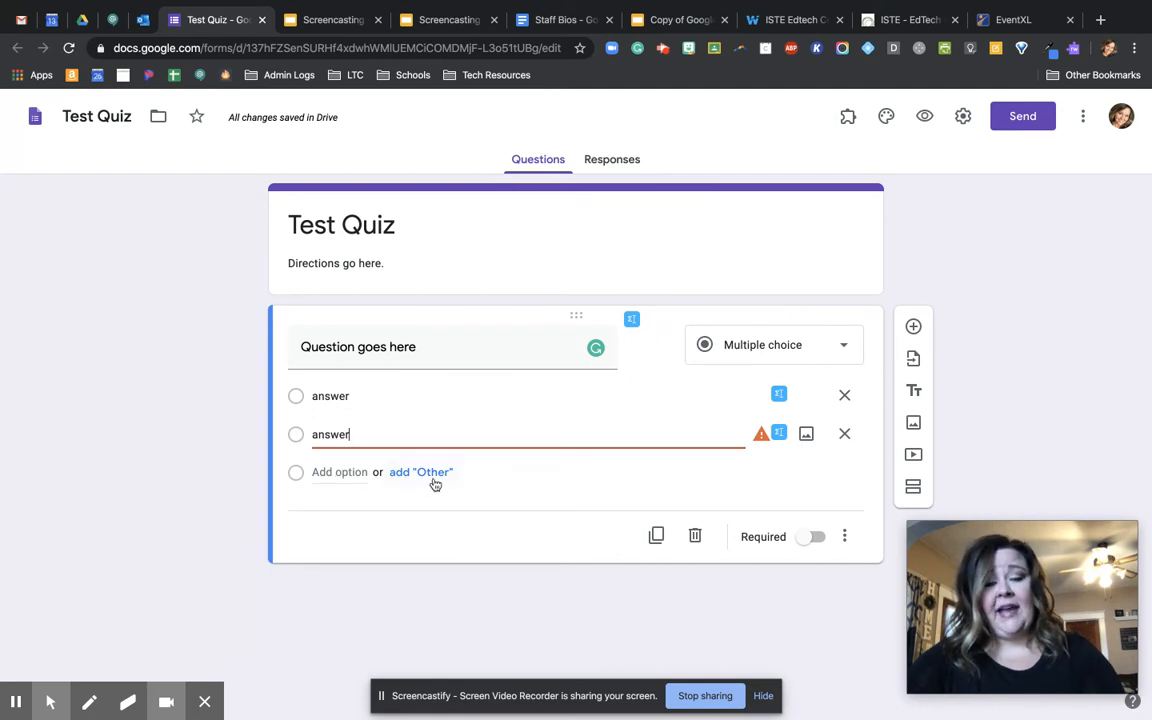
text(2)
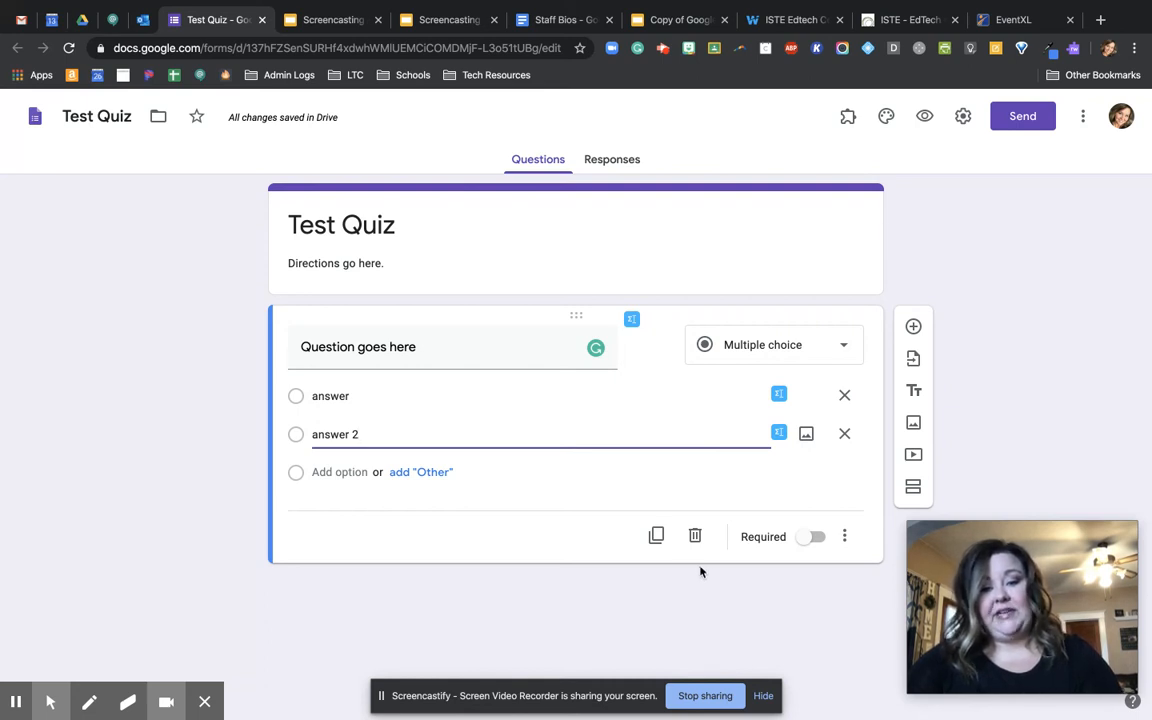
- Make the first question required and add a blank second question below it
click(814, 539)
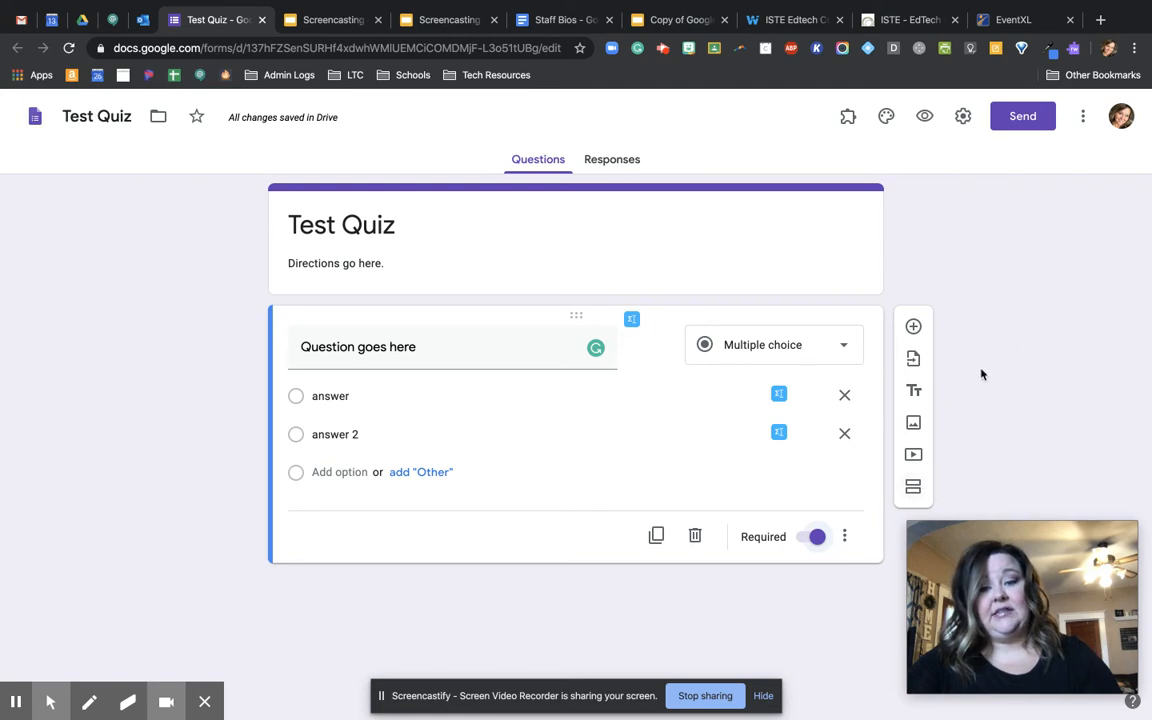
click(913, 326)
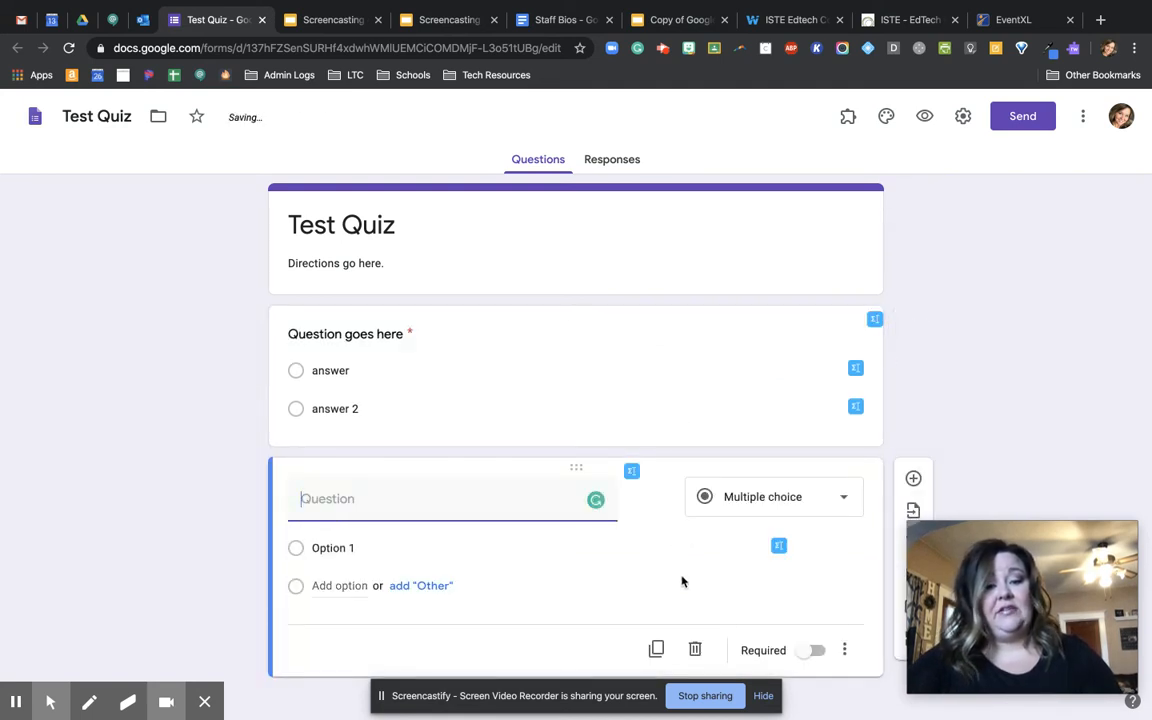
scroll(683, 582, down, 1)
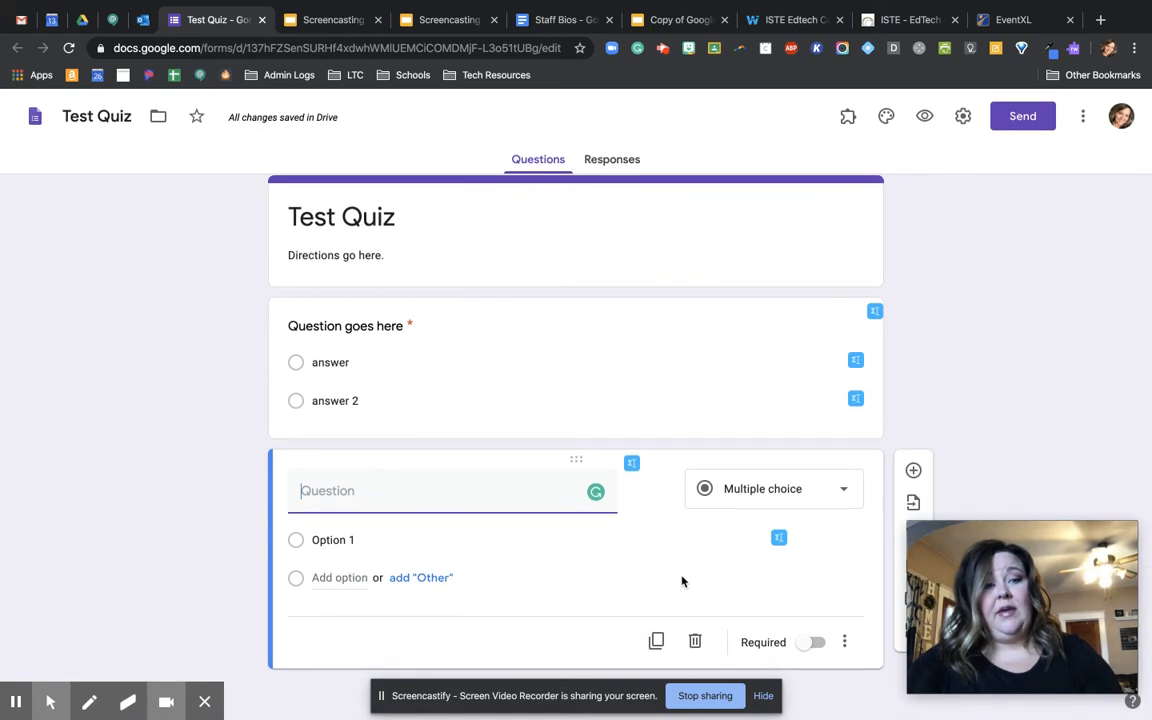
- Set the theme color to orange and apply the Work and School header image of book pages folded into a heart
click(885, 118)
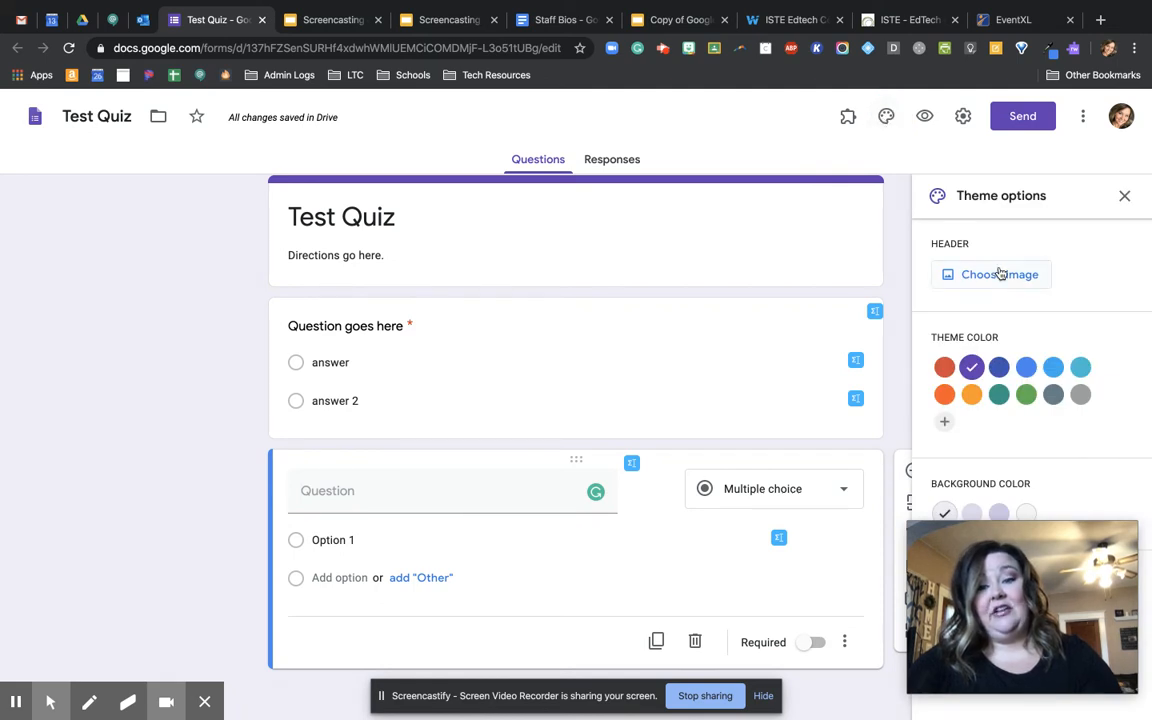
click(971, 394)
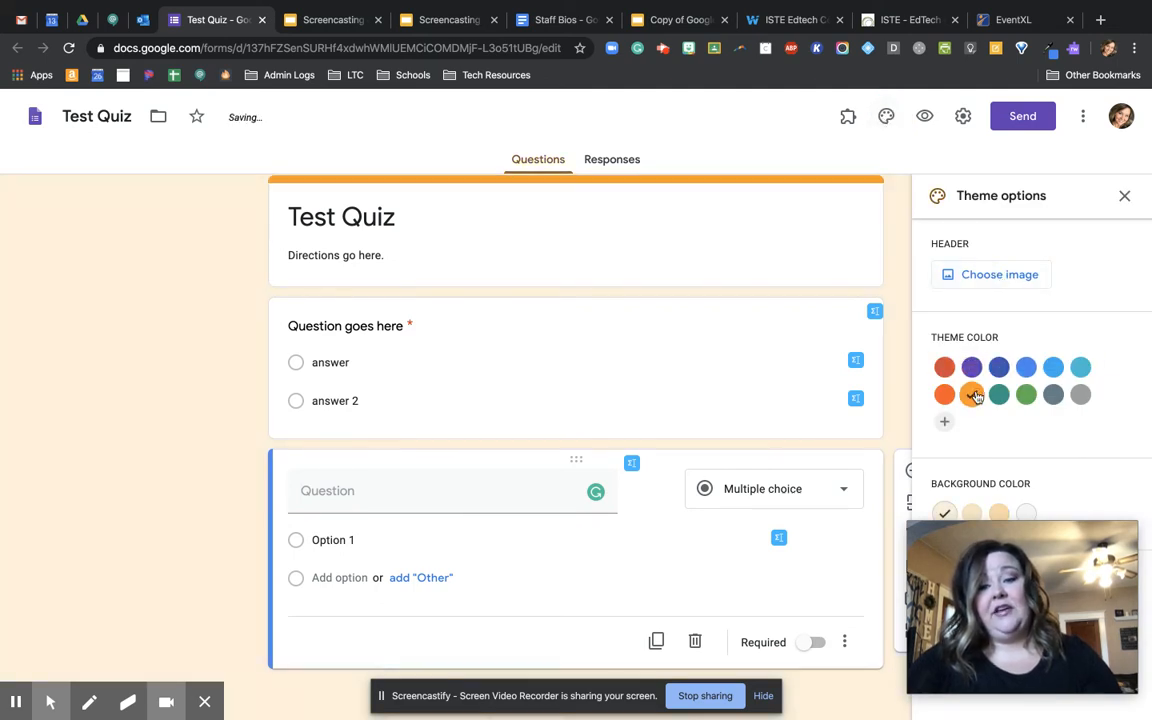
click(992, 274)
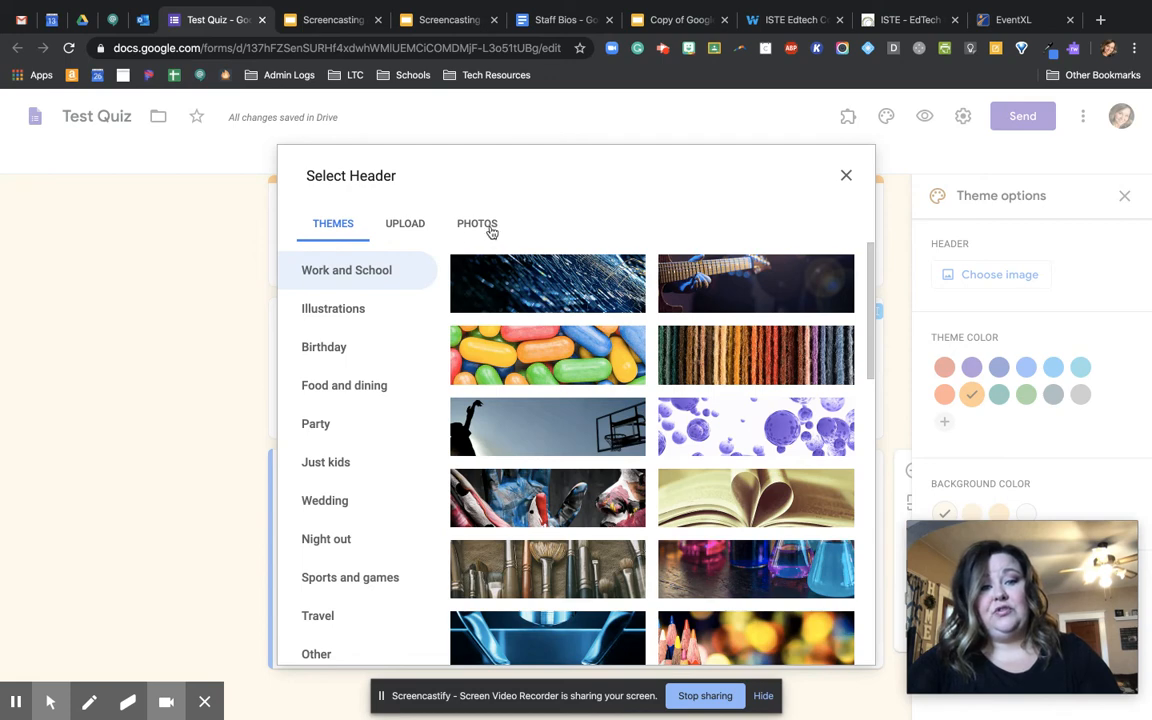
click(783, 514)
click(841, 645)
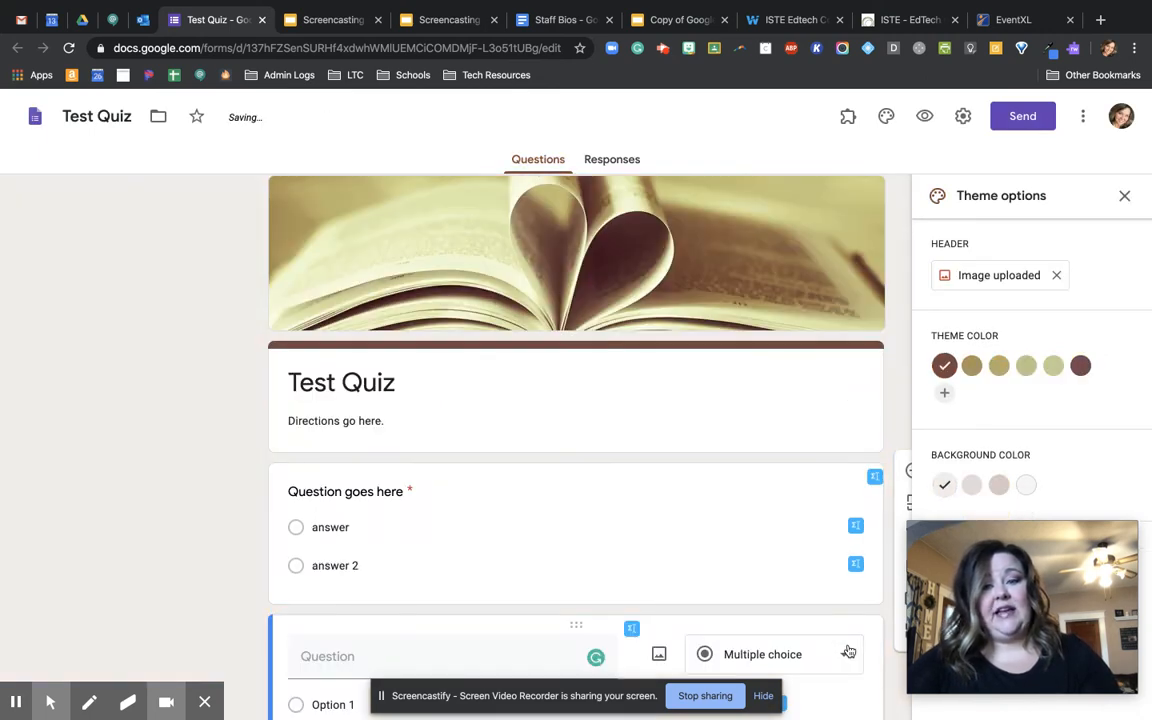
- Change the theme color to the light green #c2cc91, preview the form and return to the editor
click(1052, 367)
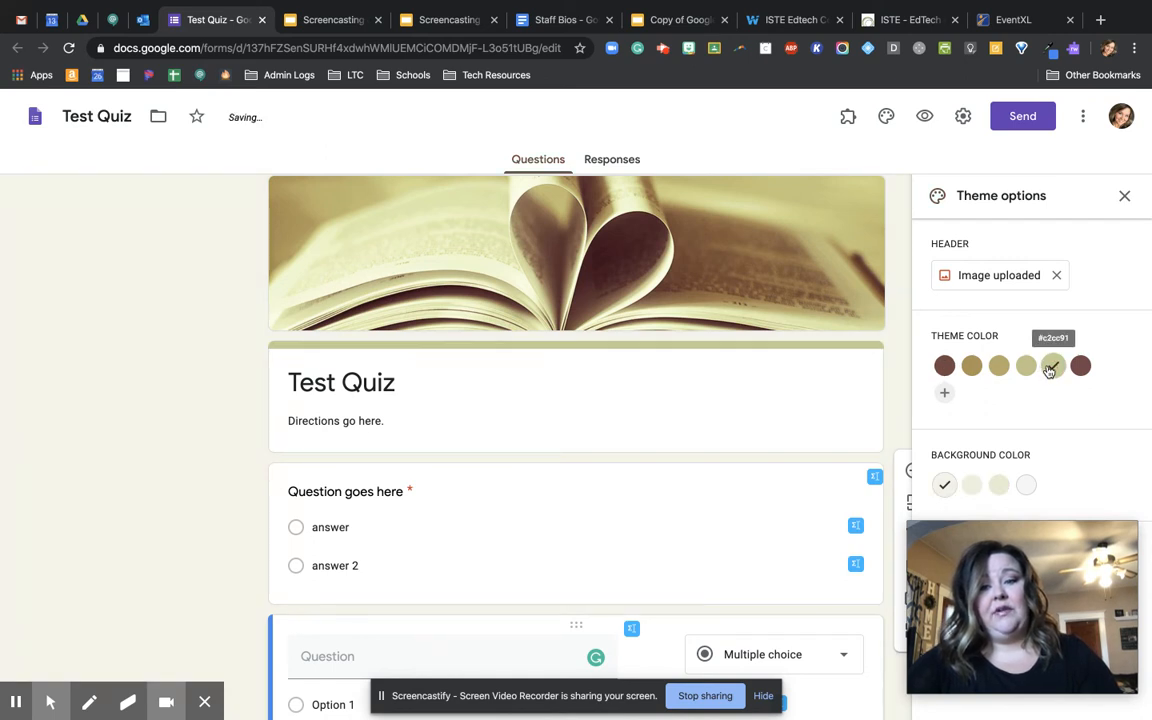
click(1124, 196)
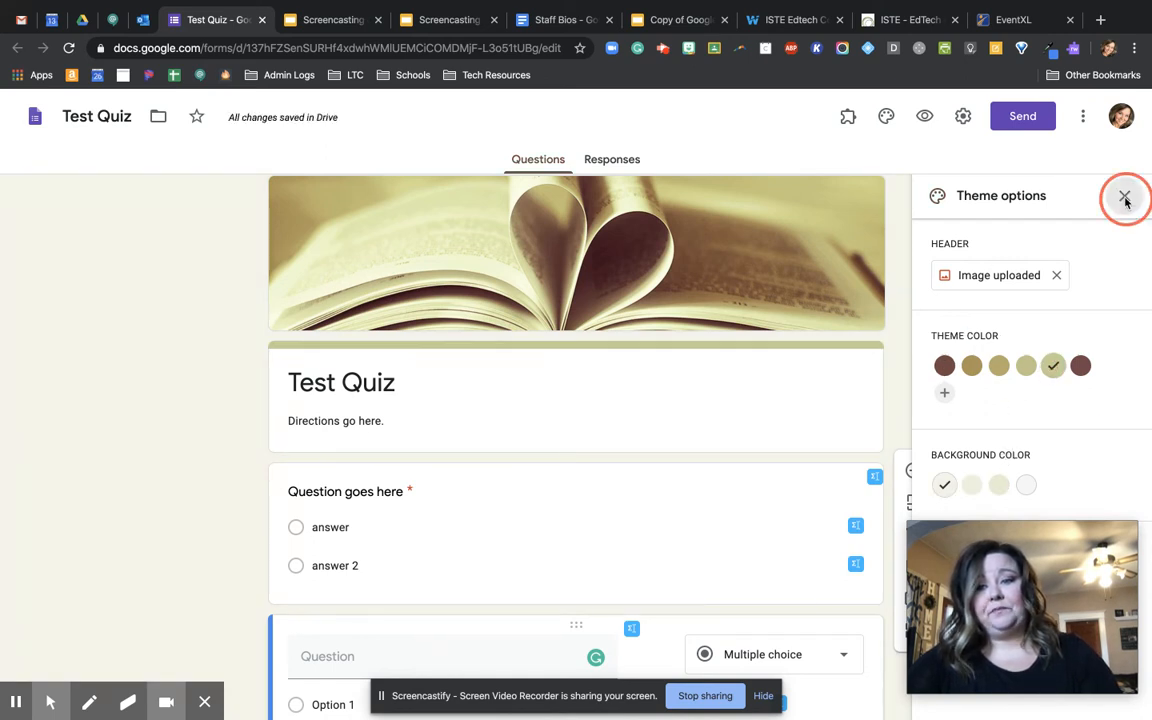
click(925, 120)
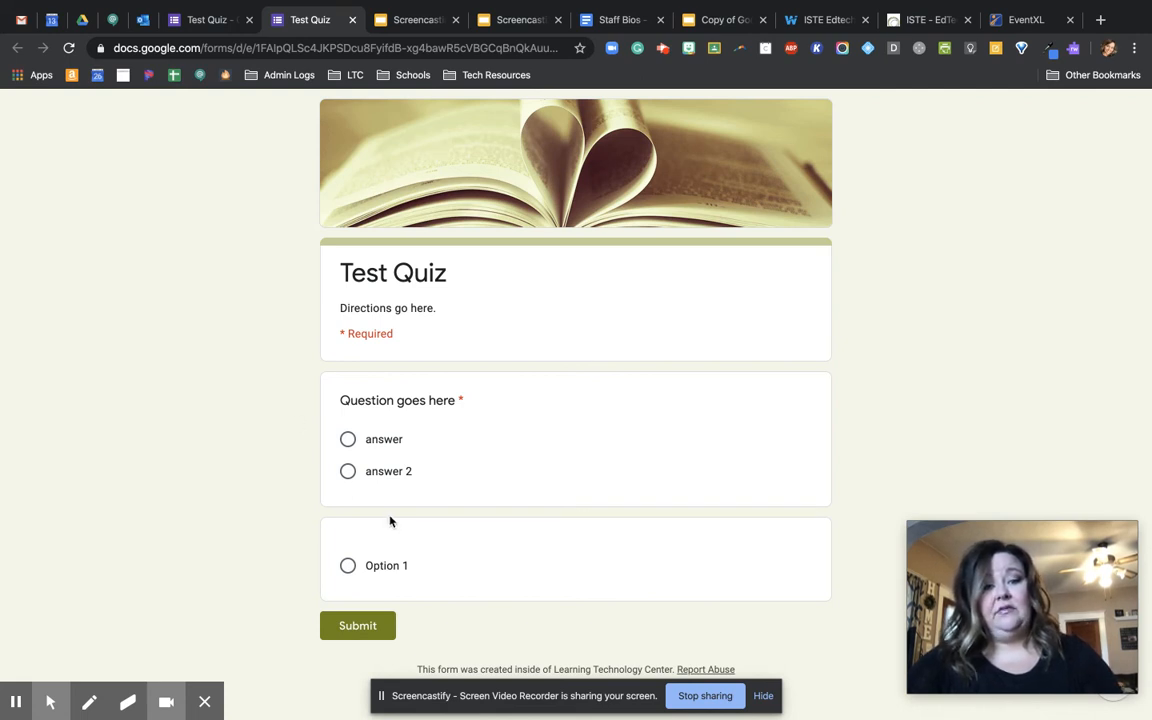
click(352, 20)
- Make the form a quiz with locked mode on, review the grade release and respondent options, and save the settings
click(964, 117)
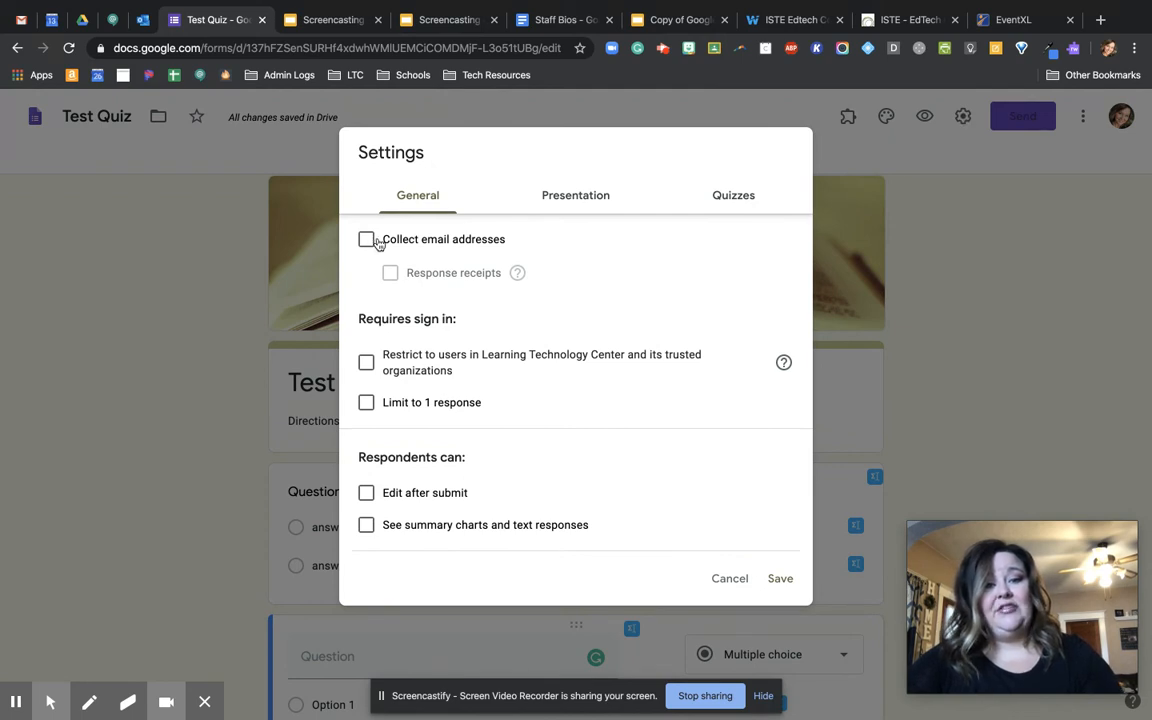
click(735, 200)
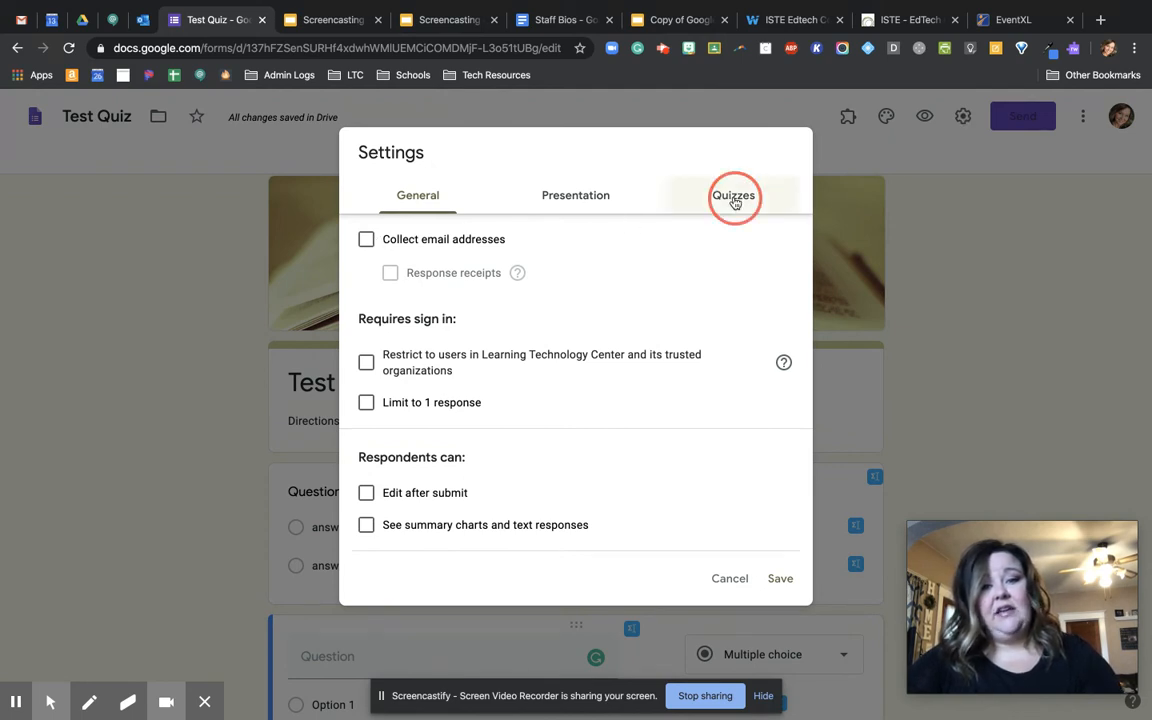
click(373, 238)
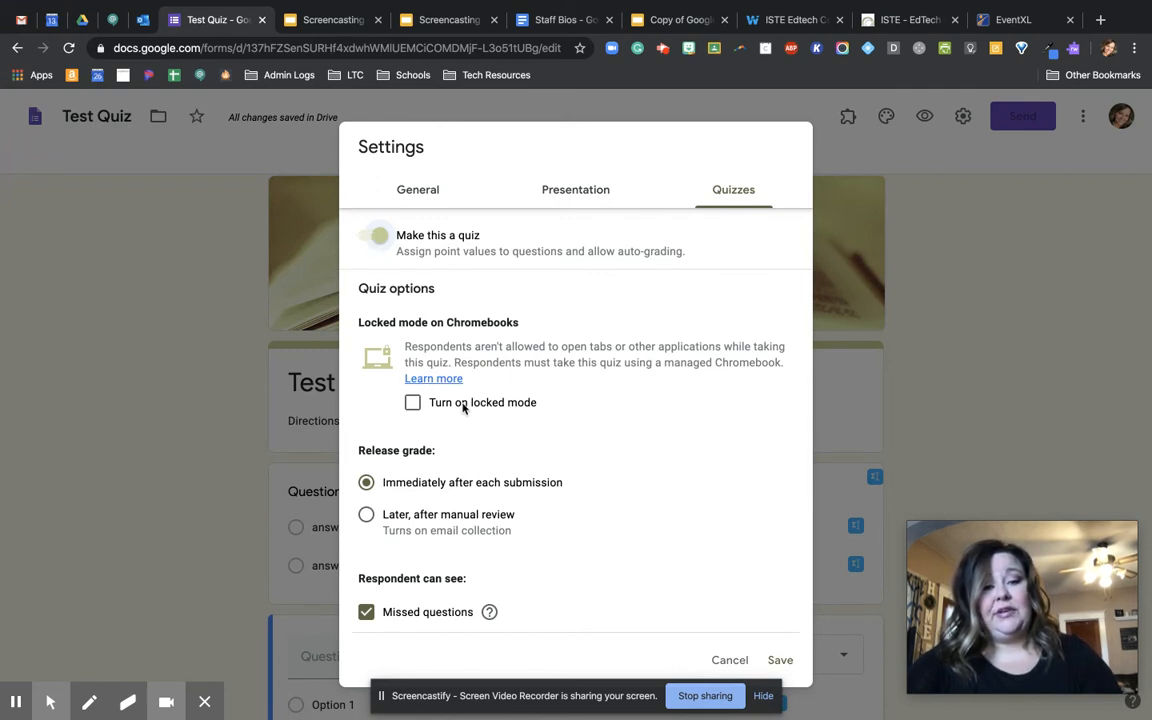
click(412, 402)
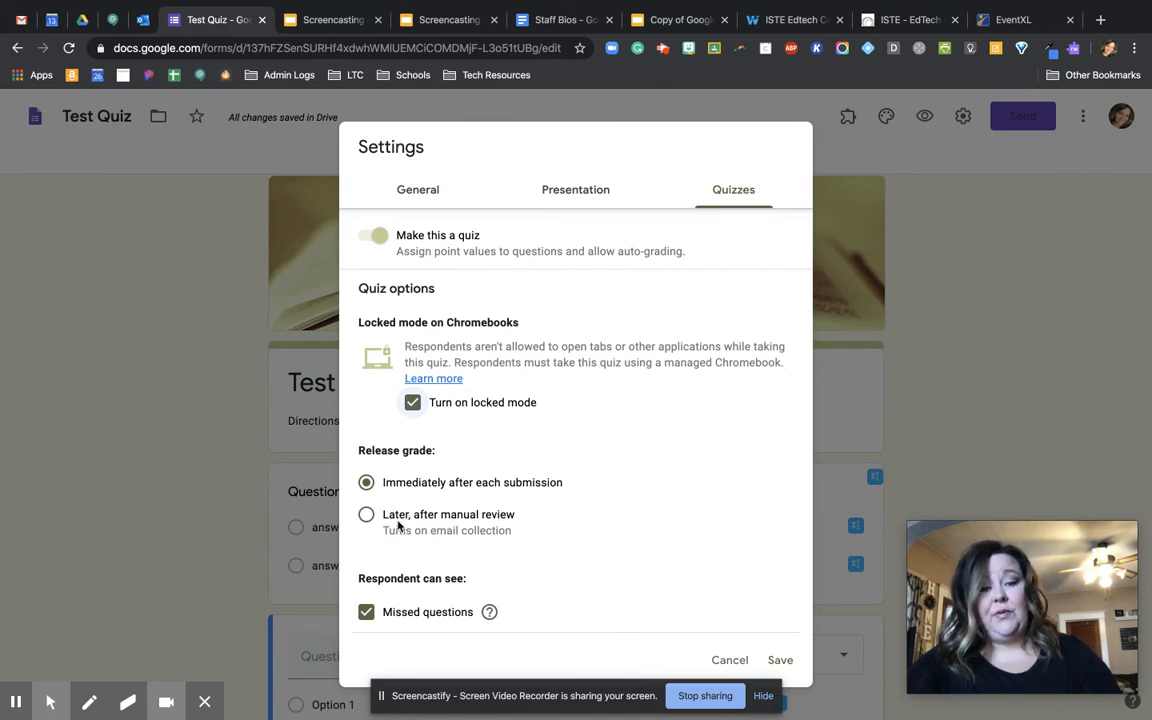
scroll(398, 527, down, 2)
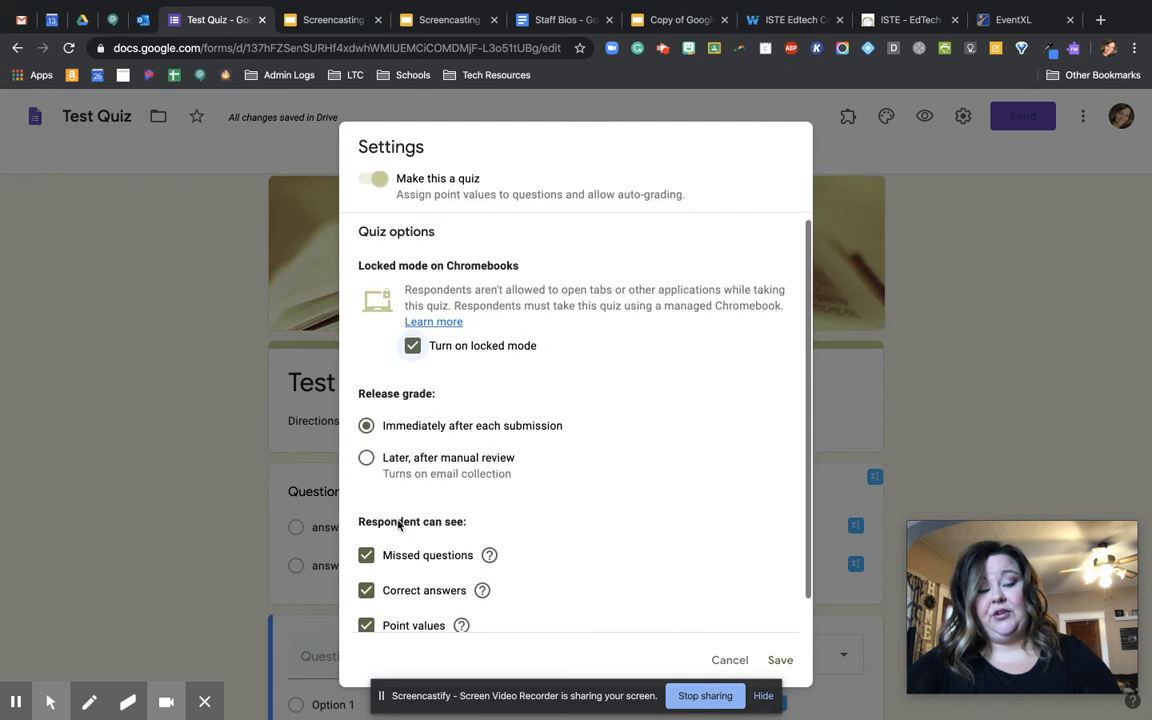
scroll(398, 521, down, 1)
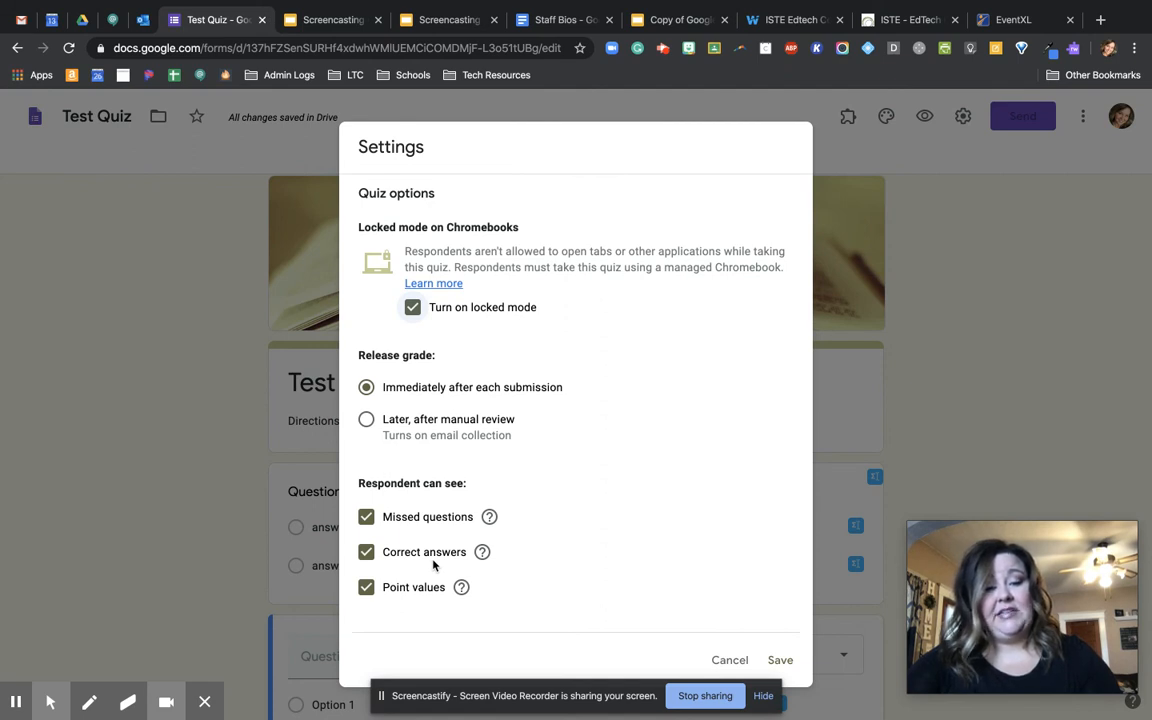
scroll(578, 600, up, 2)
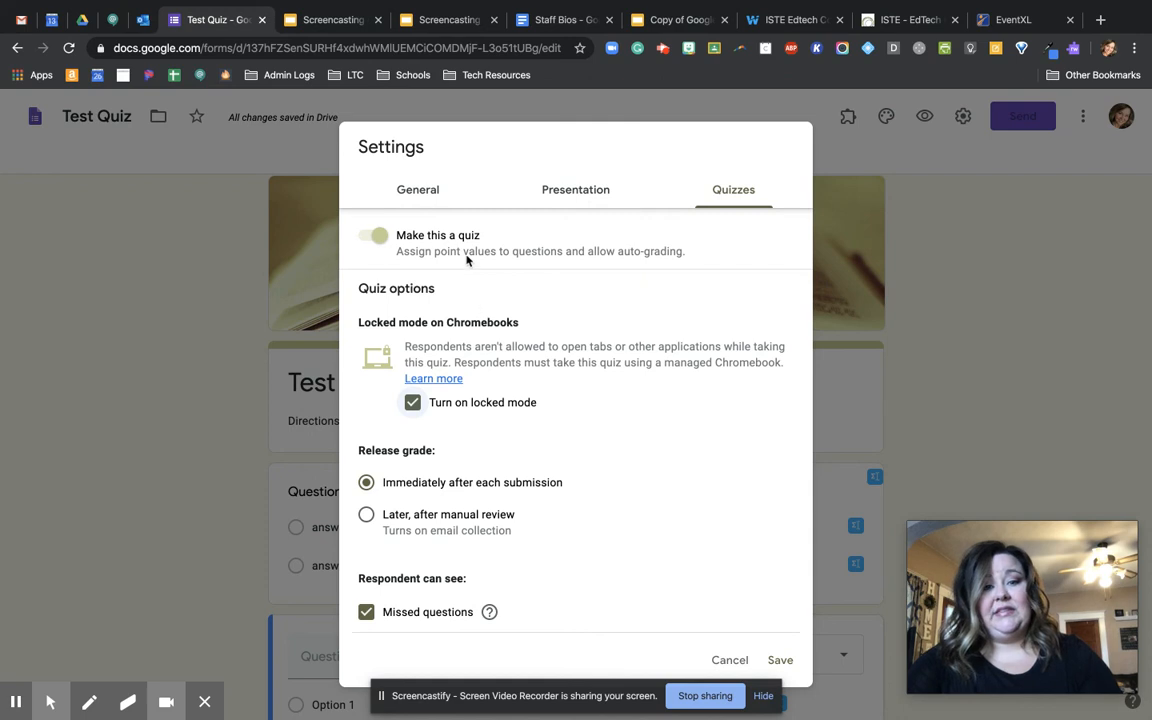
scroll(597, 496, down, 1)
click(779, 660)
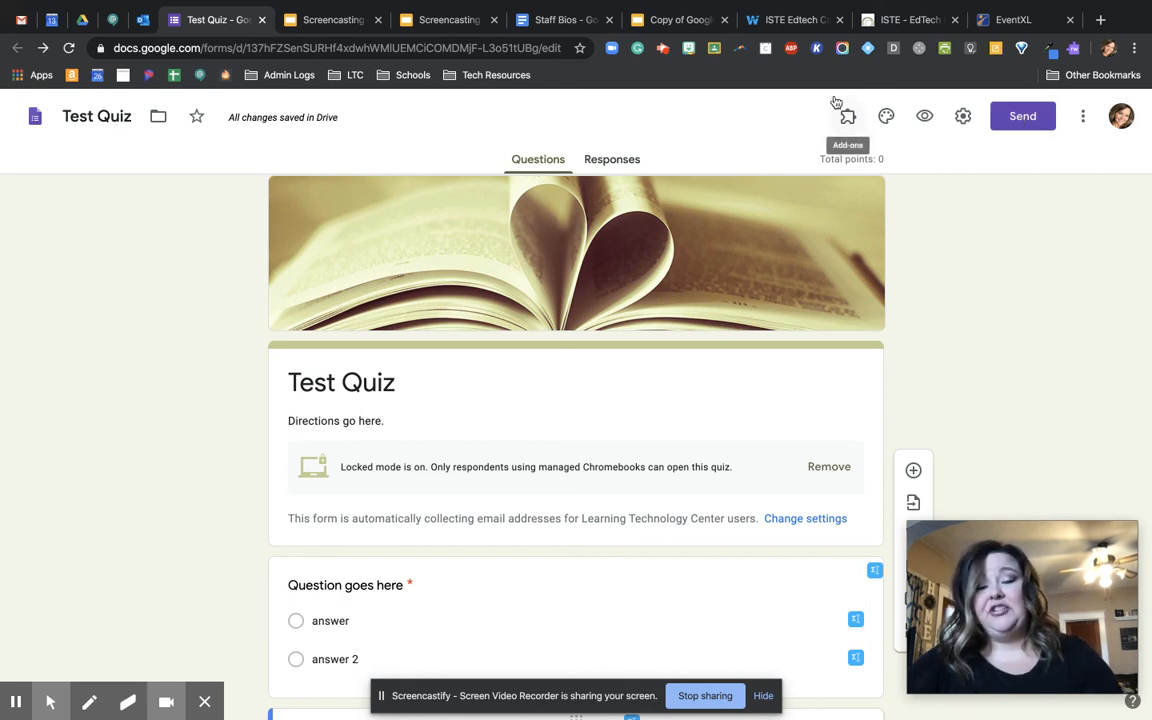
- Open Google Classroom in a new browser tab
click(1100, 20)
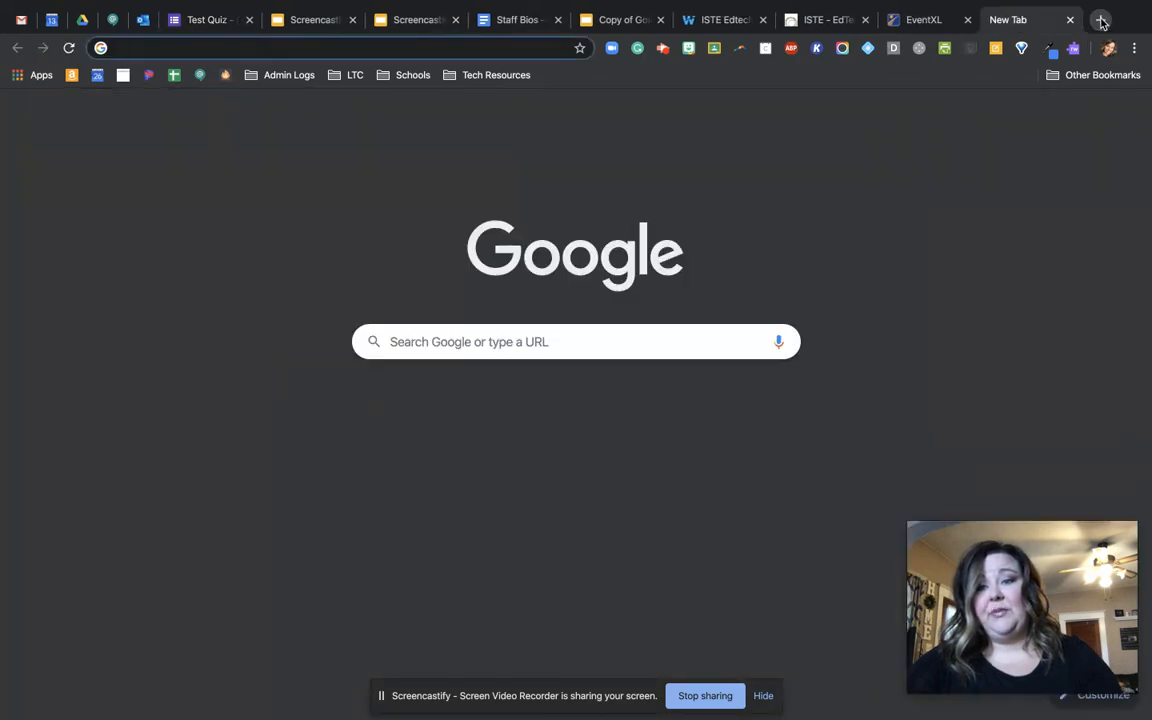
click(1093, 111)
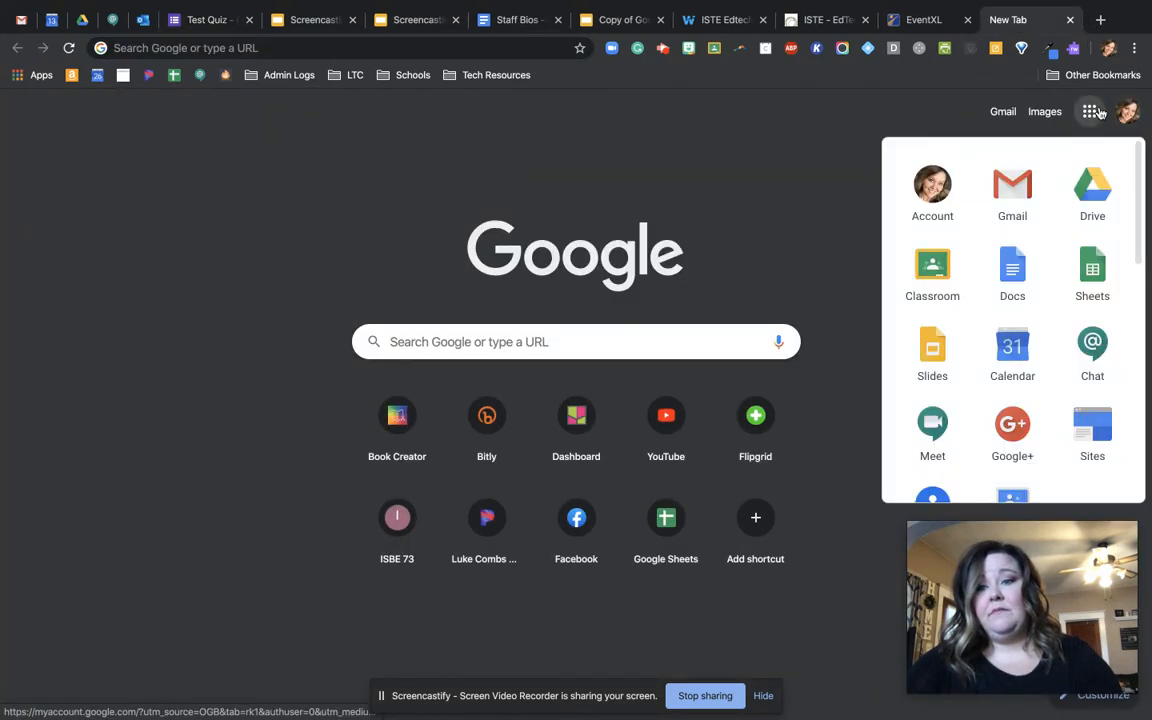
click(945, 267)
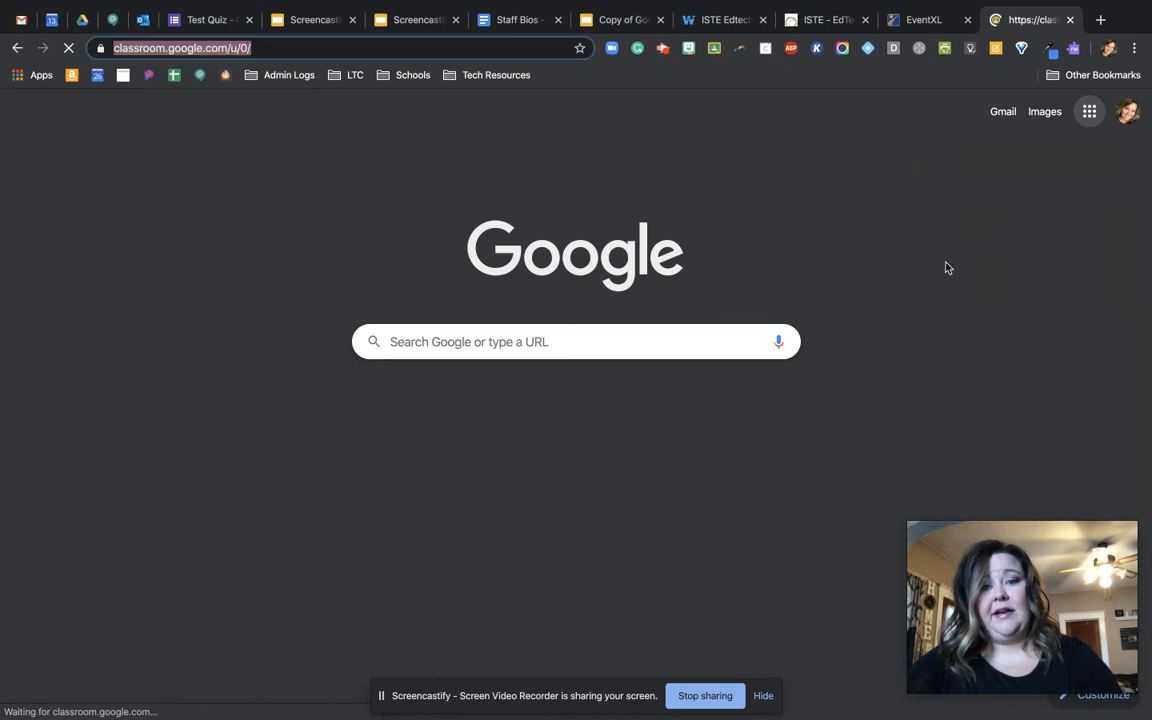